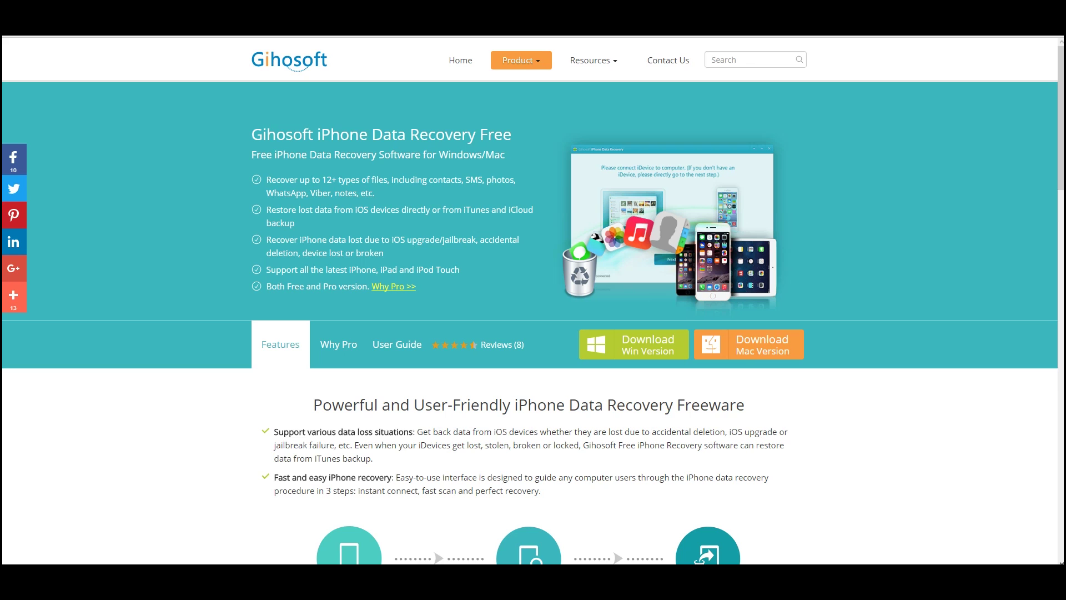
Step: Scroll through the Gihosoft product page's features, recoverable data types and supported iPad models
{"action": "scroll", "coordinate": [529, 300], "scroll_direction": "down", "scroll_amount": 6}
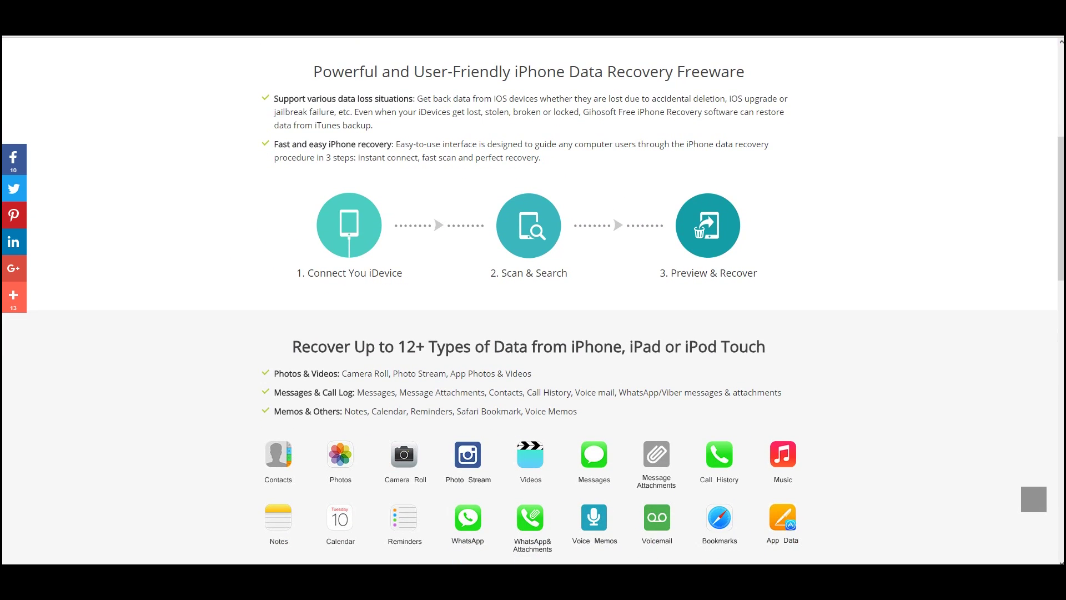
{"action": "scroll", "coordinate": [533, 300], "scroll_direction": "down", "scroll_amount": 5}
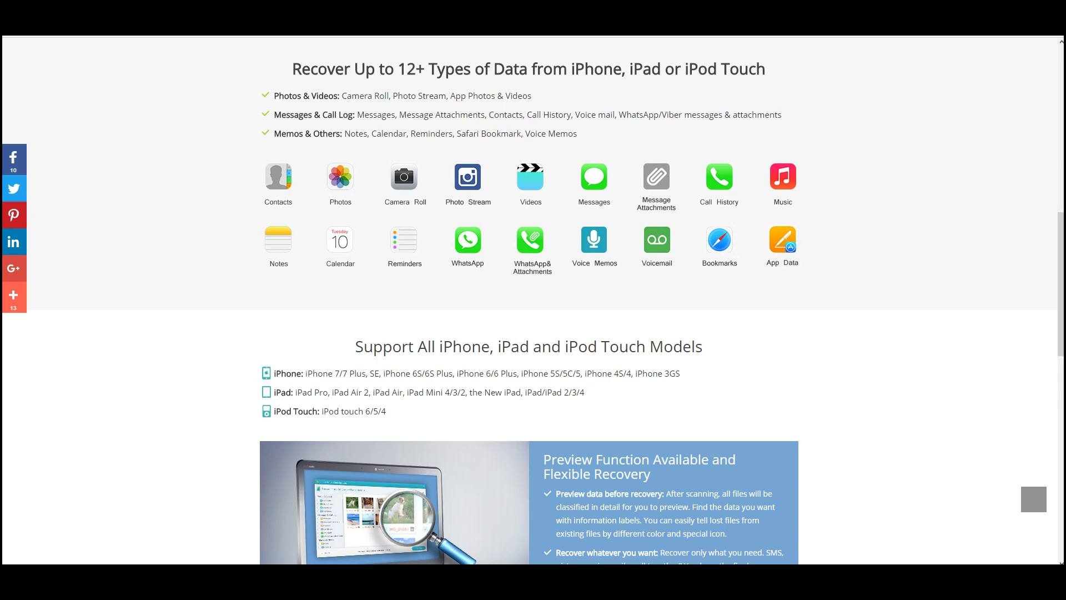
{"action": "scroll", "coordinate": [533, 300], "scroll_direction": "down", "scroll_amount": 5}
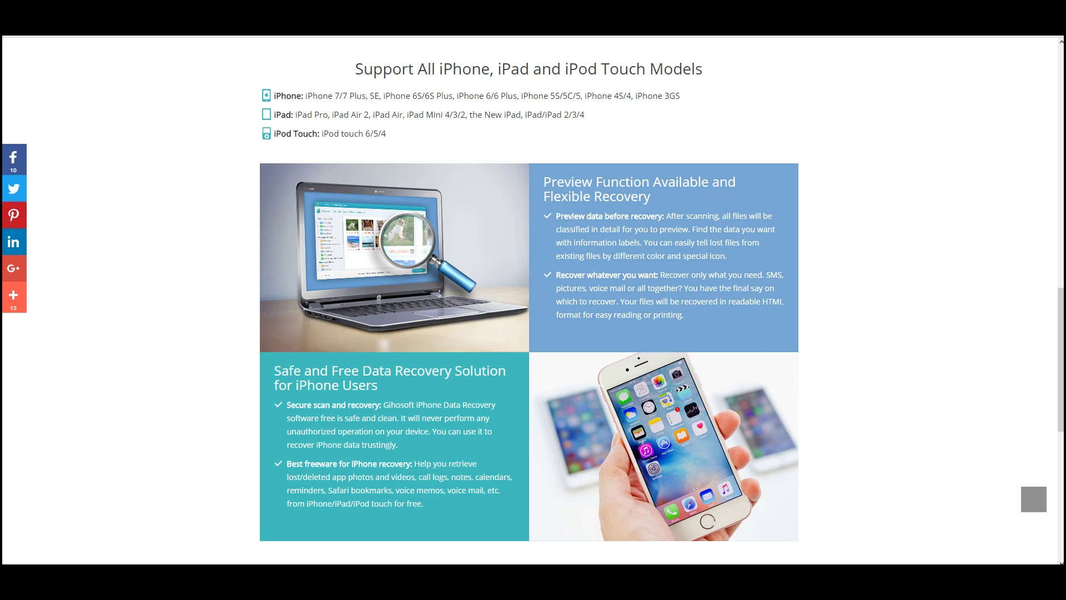
{"action": "scroll", "coordinate": [533, 299], "scroll_direction": "down", "scroll_amount": 2}
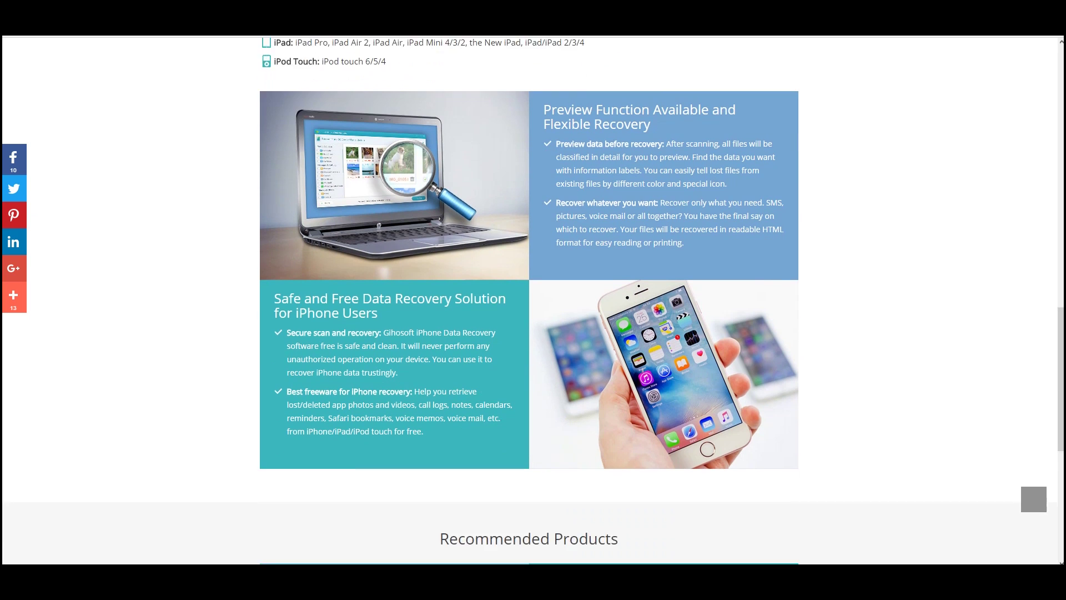
{"action": "scroll", "coordinate": [533, 300], "scroll_direction": "down", "scroll_amount": 6}
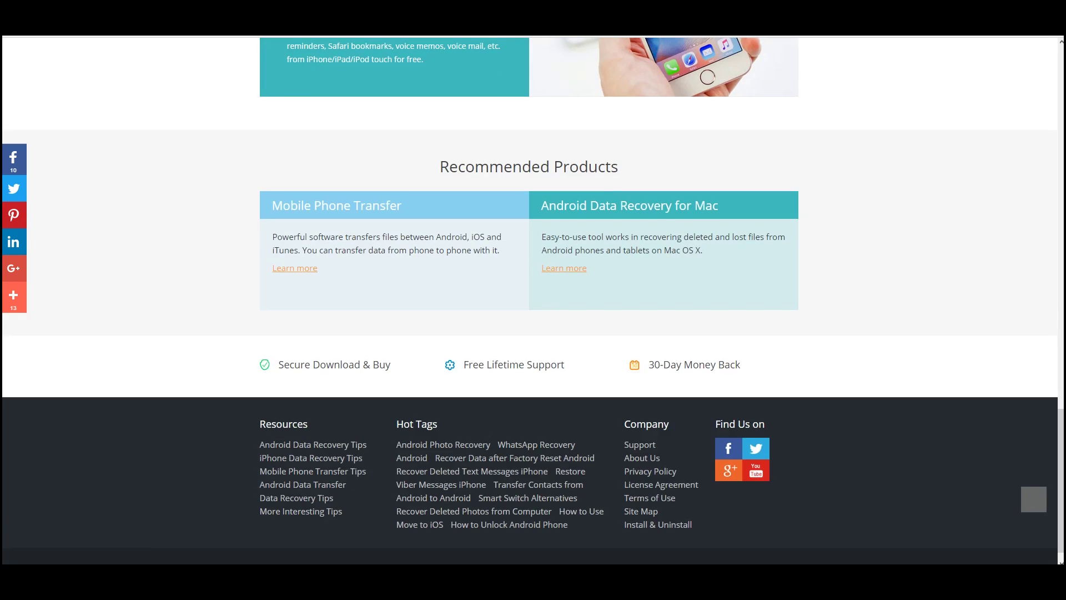
{"action": "scroll", "coordinate": [533, 300], "scroll_direction": "up", "scroll_amount": 19}
{"action": "scroll", "coordinate": [533, 299], "scroll_direction": "down", "scroll_amount": 7}
{"action": "scroll", "coordinate": [533, 300], "scroll_direction": "down", "scroll_amount": 10}
{"action": "scroll", "coordinate": [533, 300], "scroll_direction": "up", "scroll_amount": 20}
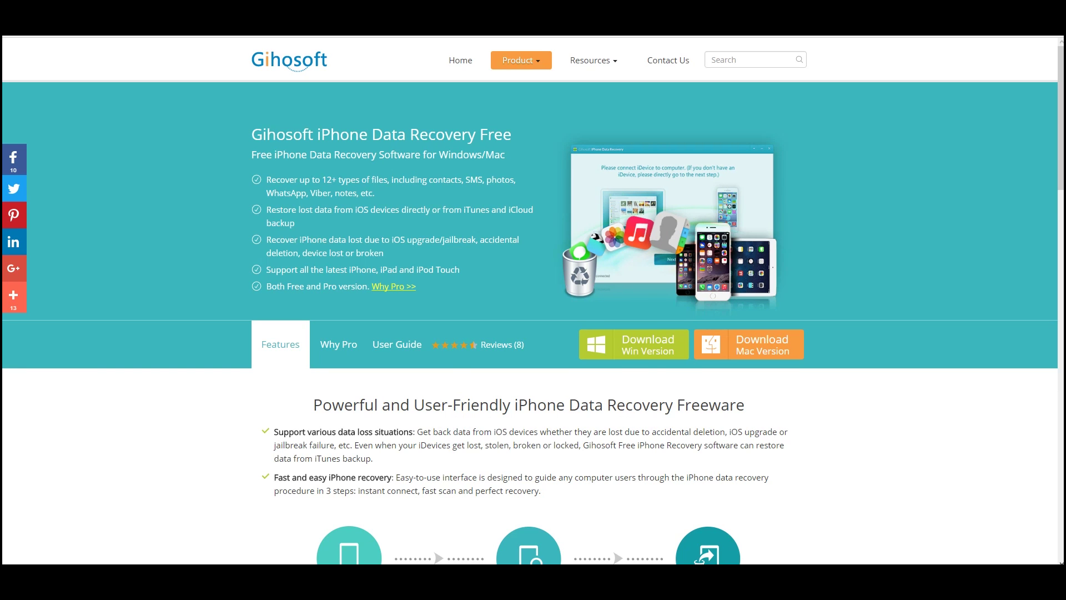
{"action": "scroll", "coordinate": [533, 300], "scroll_direction": "down", "scroll_amount": 6}
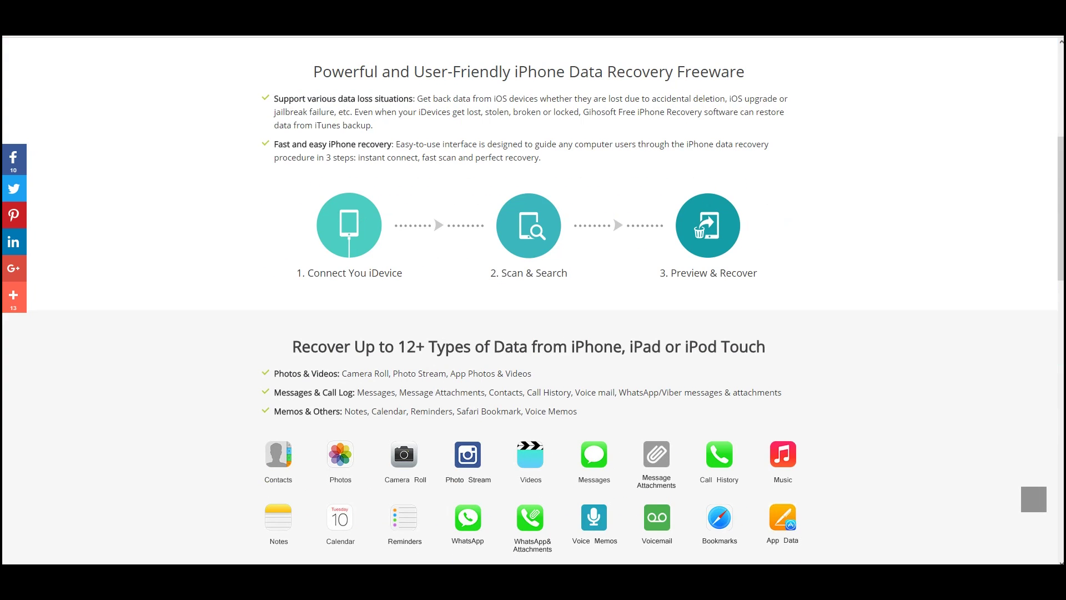
{"action": "scroll", "coordinate": [533, 299], "scroll_direction": "down", "scroll_amount": 3}
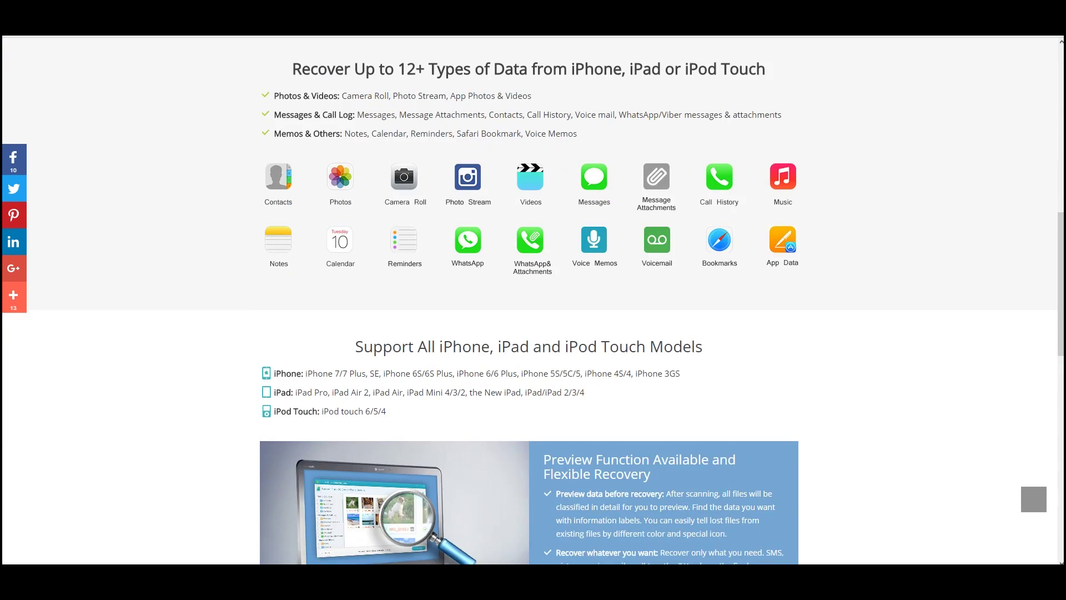
{"action": "scroll", "coordinate": [533, 300], "scroll_direction": "up", "scroll_amount": 2}
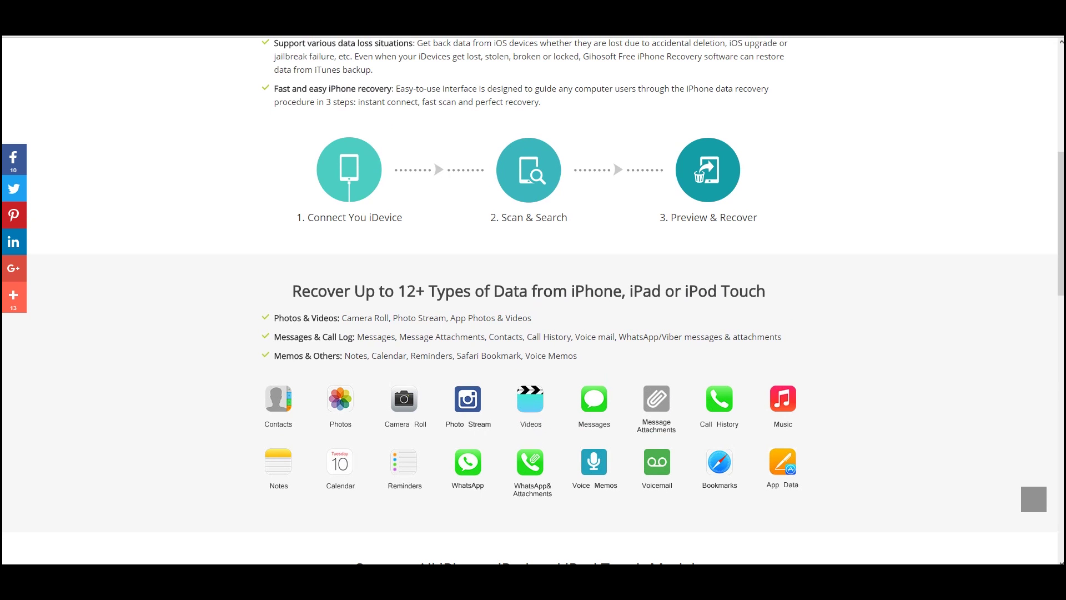
{"action": "scroll", "coordinate": [533, 300], "scroll_direction": "up", "scroll_amount": 7}
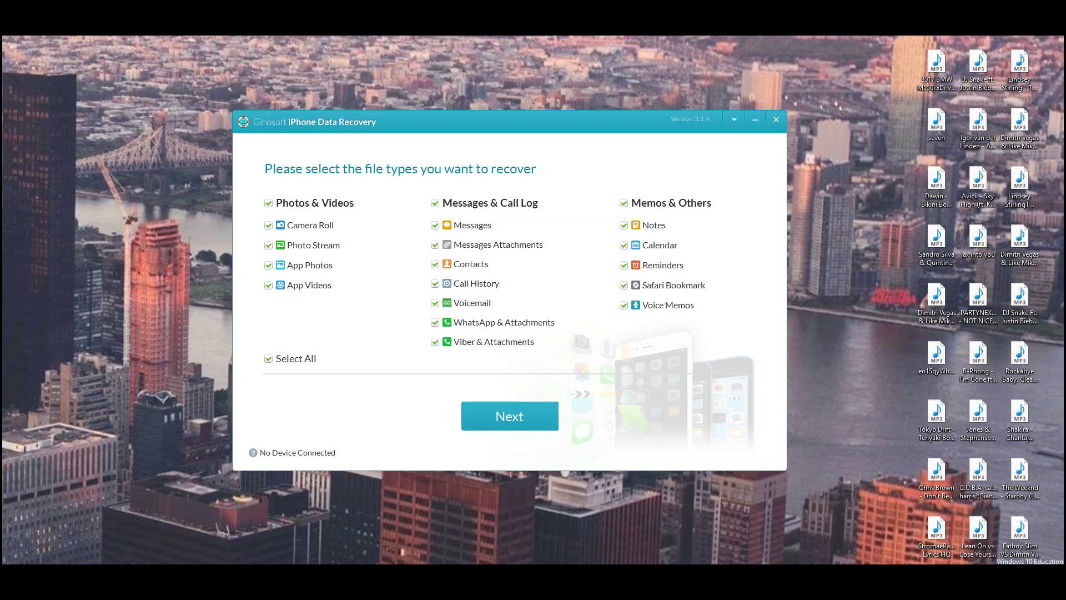
Step: Open the title-bar help and support dropdown, then close it again
{"action": "left_click", "coordinate": [734, 119]}
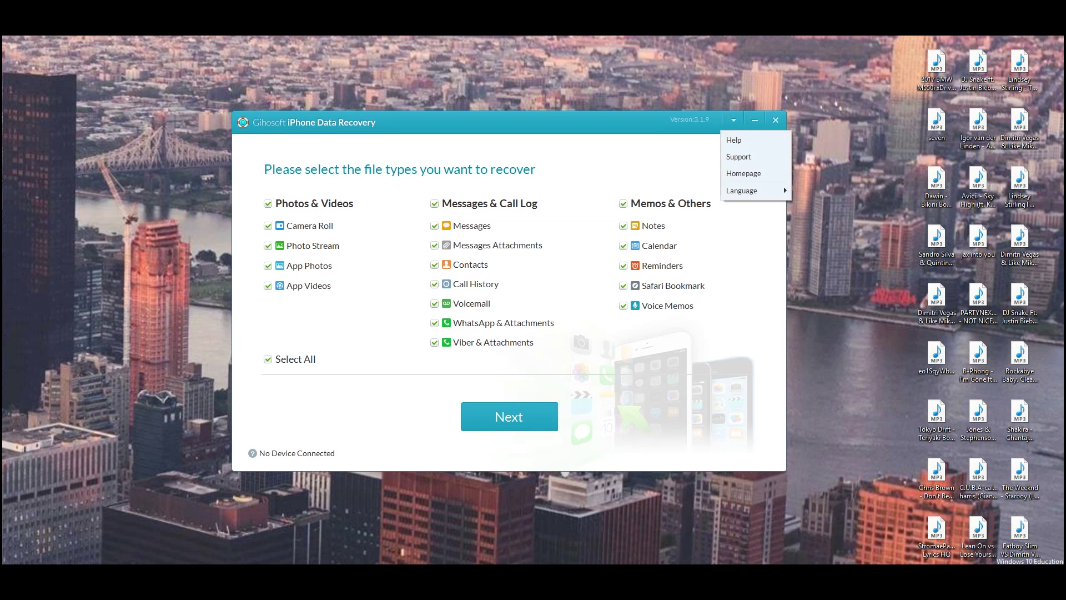
{"action": "left_click", "coordinate": [678, 154]}
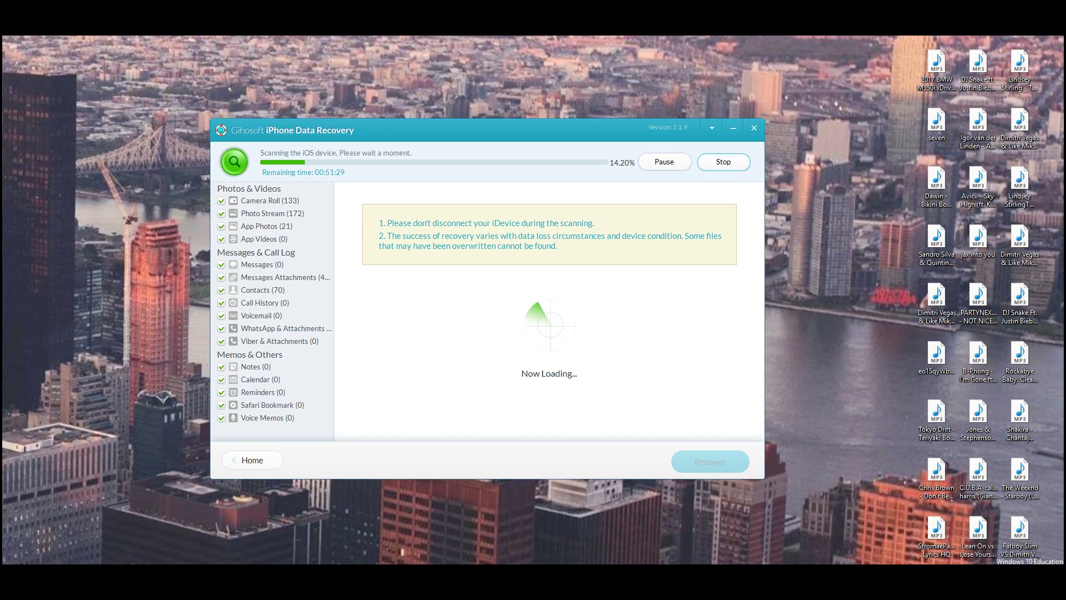
Step: Confirm ending the iPad scan early to show the found items
{"action": "left_click", "coordinate": [471, 283]}
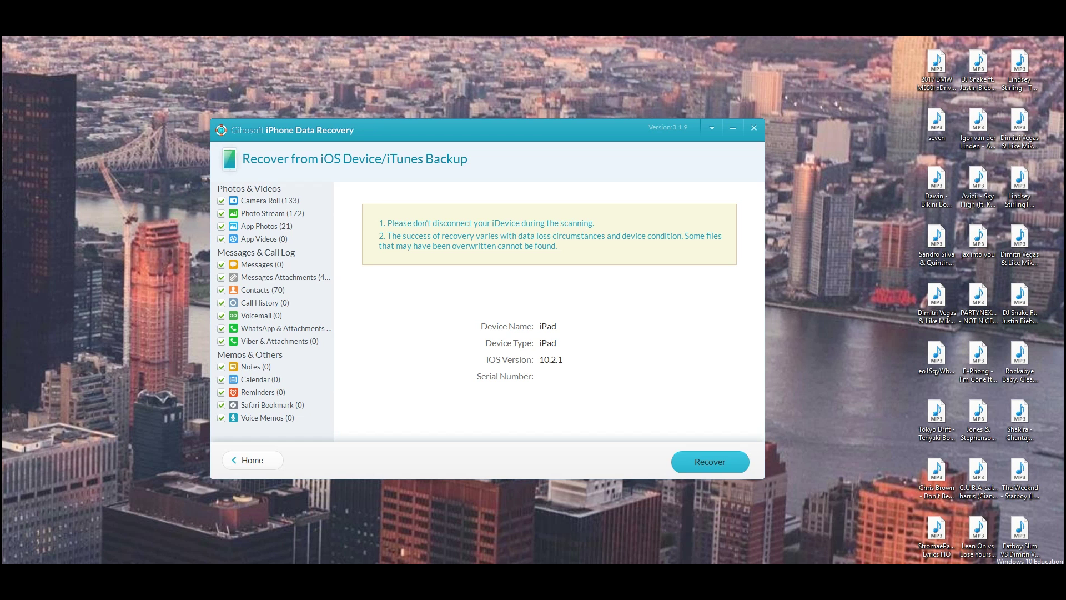
Step: Recover the scanned iPad data into the Downloads folder and open the resulting output folder
{"action": "left_click", "coordinate": [721, 461]}
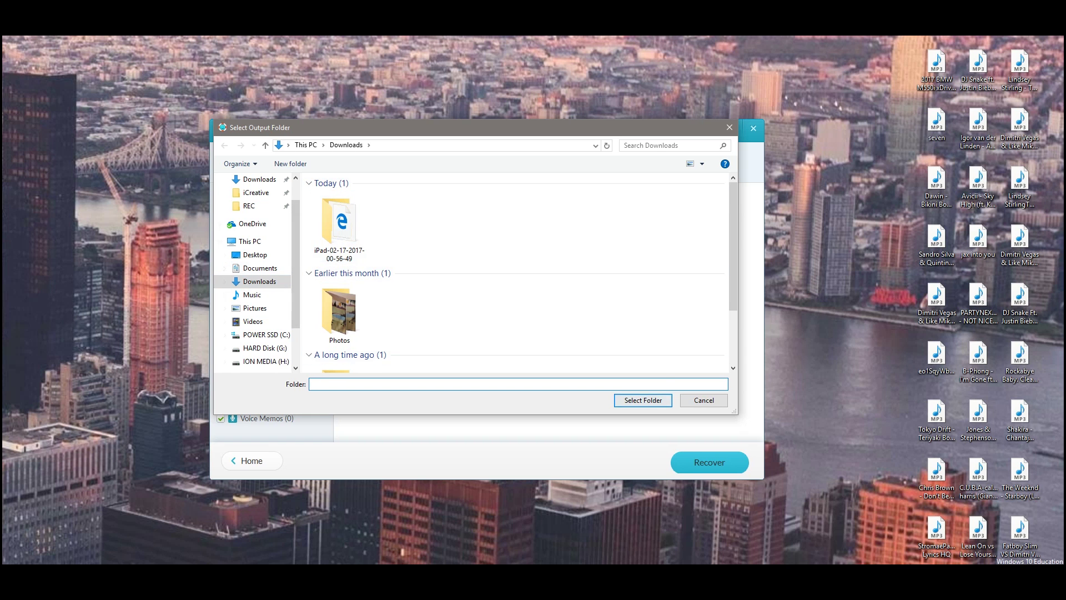
{"action": "left_click", "coordinate": [643, 400]}
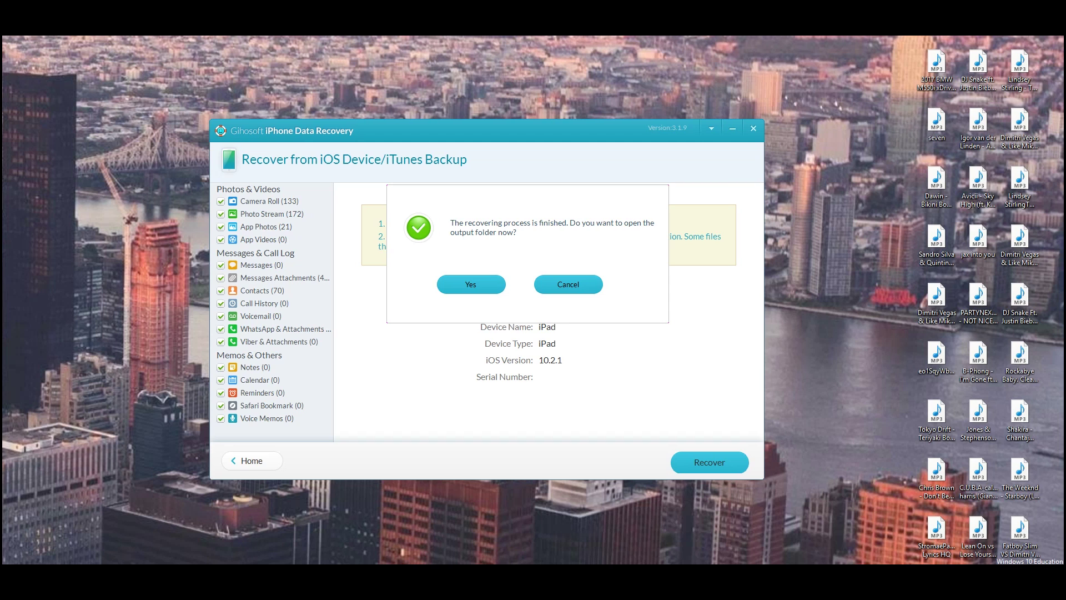
{"action": "key", "text": "Return"}
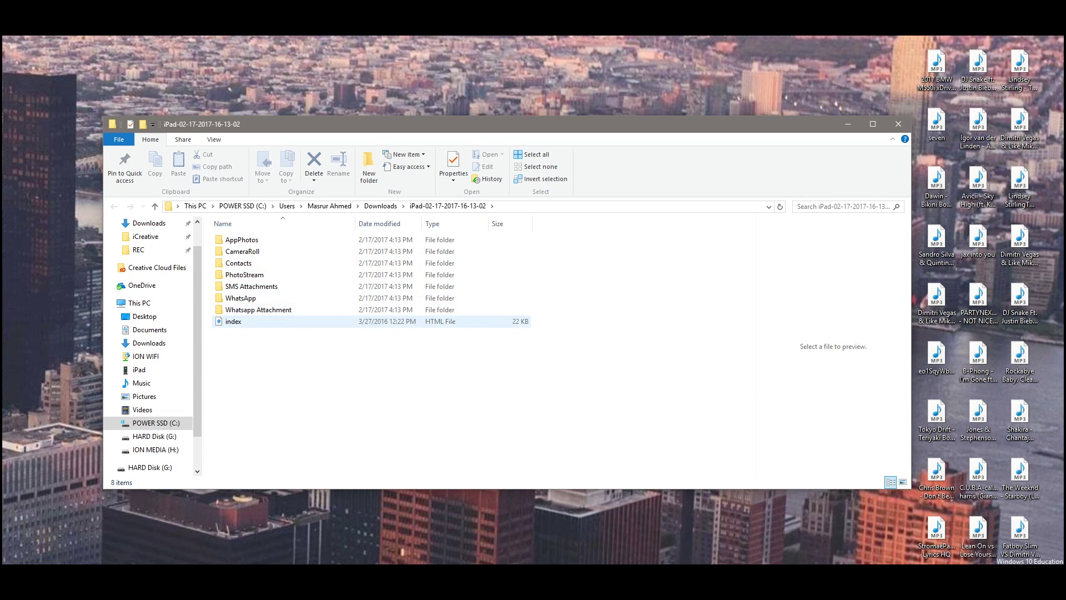
Step: Preview the index page, then open the Contacts folder and view its HTML file in the browser
{"action": "left_click", "coordinate": [299, 321]}
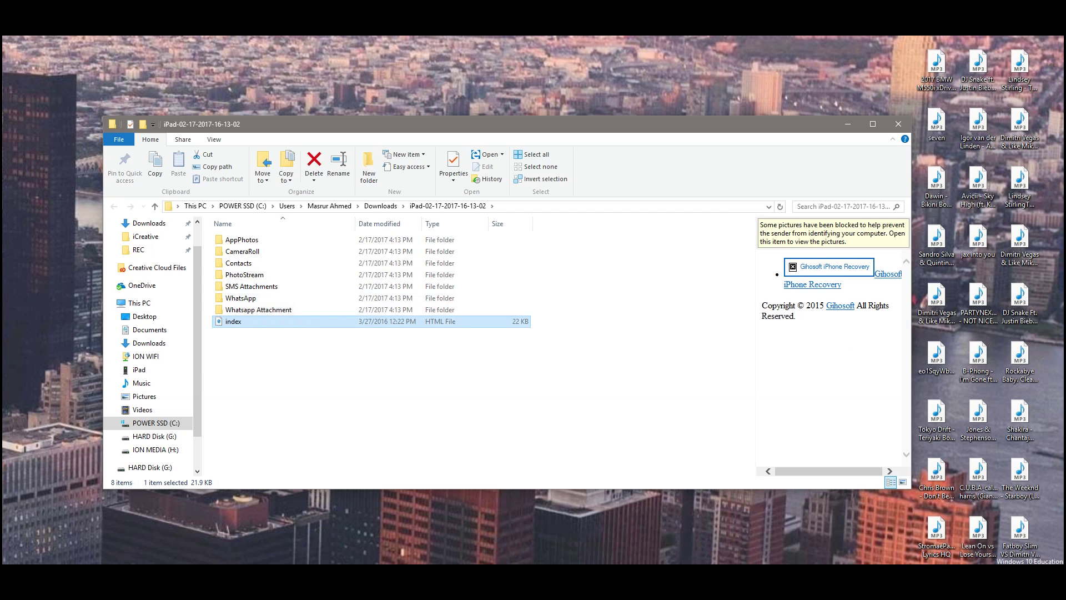
{"action": "left_click", "coordinate": [387, 251]}
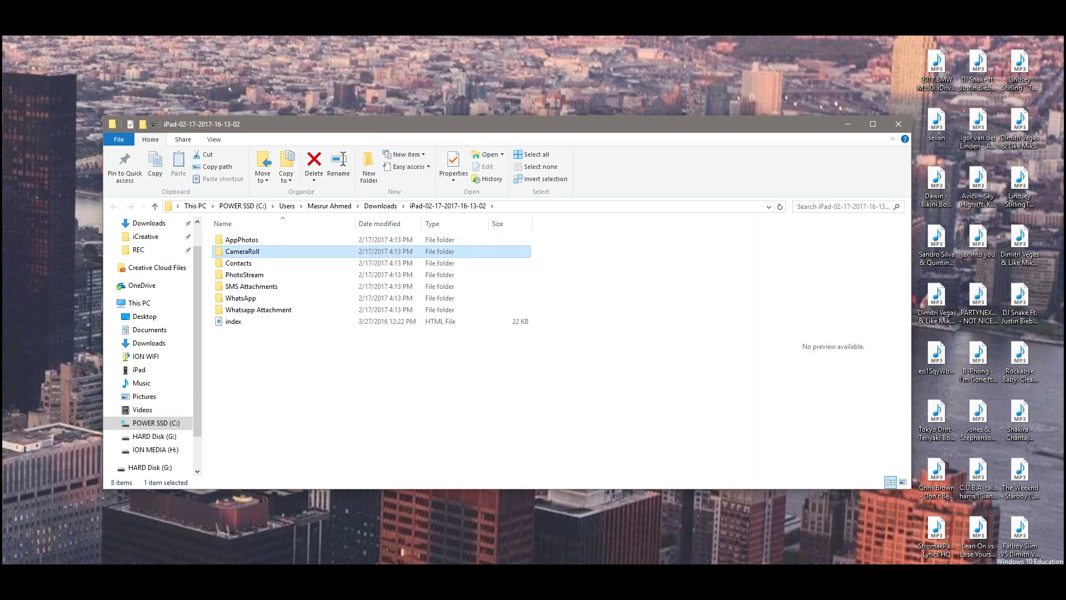
{"action": "double_click", "coordinate": [359, 262]}
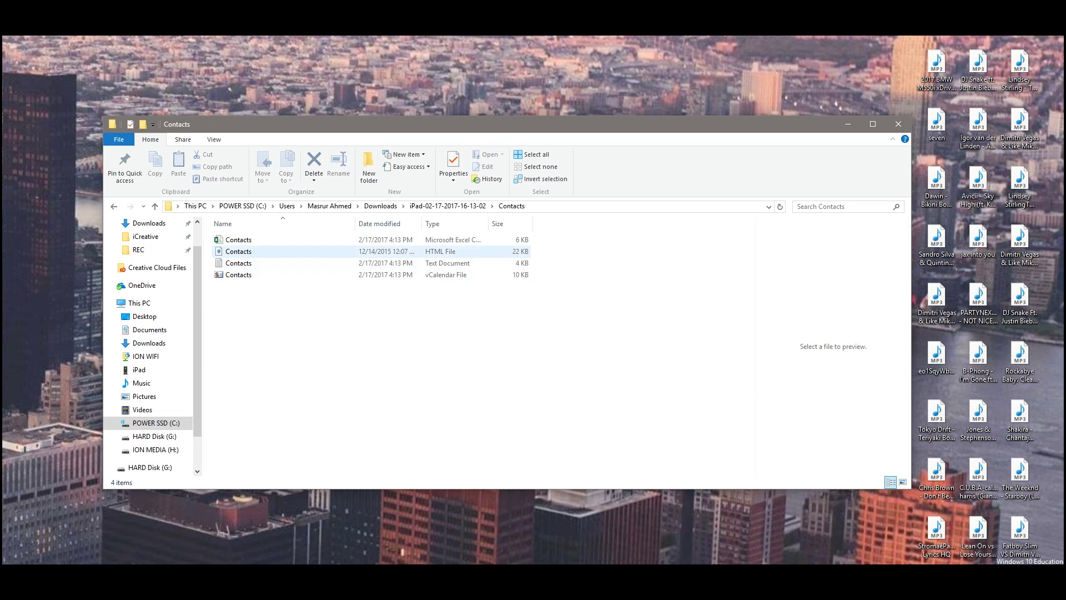
{"action": "left_click", "coordinate": [238, 251]}
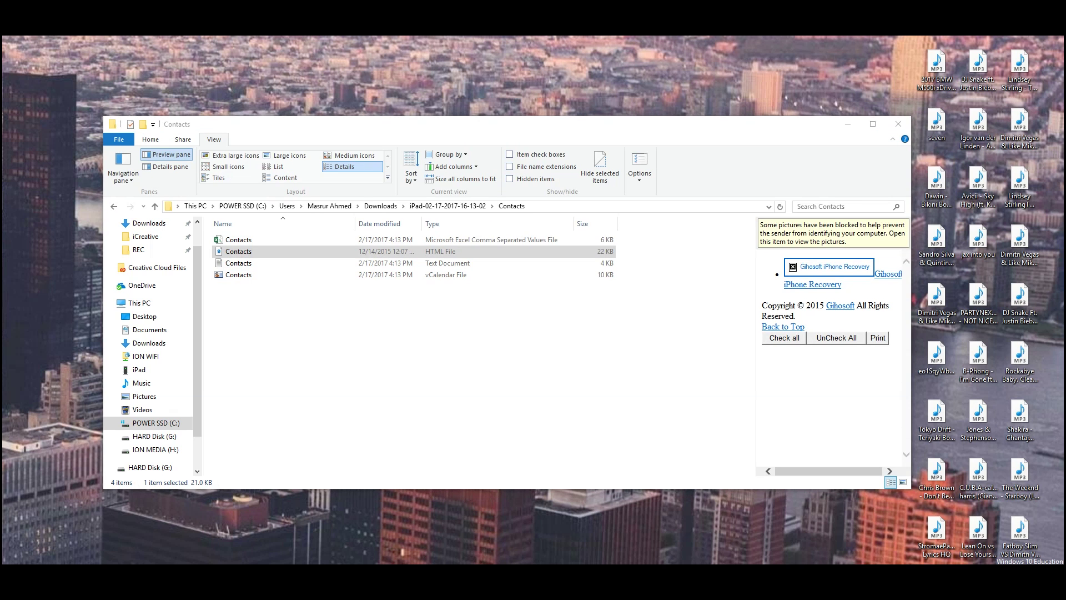
{"action": "key", "text": "Return"}
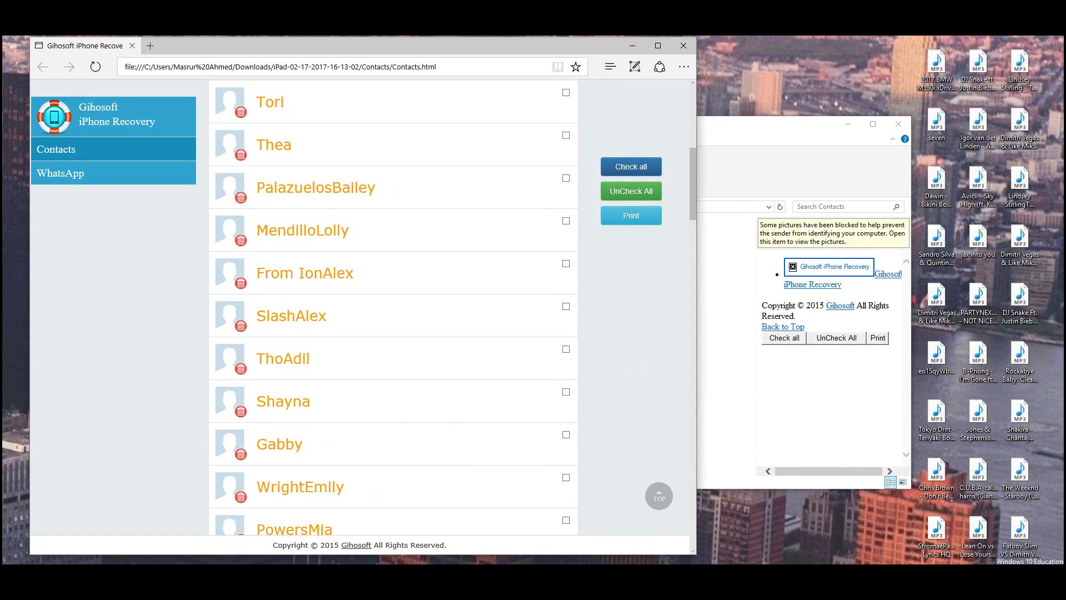
{"action": "scroll", "coordinate": [393, 305], "scroll_direction": "down", "scroll_amount": 2}
{"action": "scroll", "coordinate": [393, 333], "scroll_direction": "up", "scroll_amount": 2}
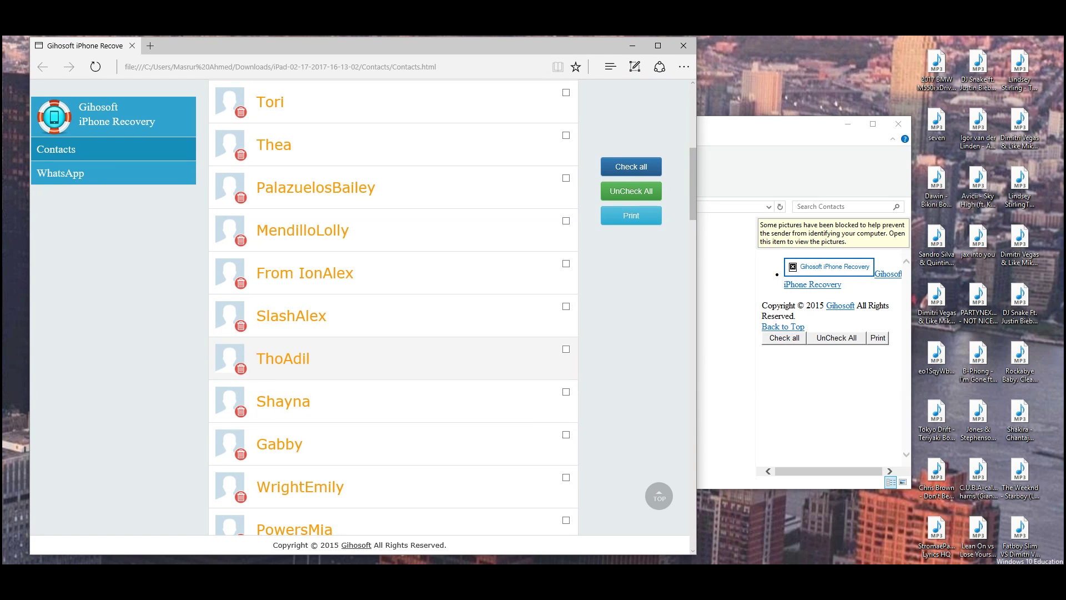
{"action": "key", "text": "alt+Tab"}
Step: Preview the Contacts CSV, vCalendar, HTML and text files in turn
{"action": "left_click", "coordinate": [261, 244]}
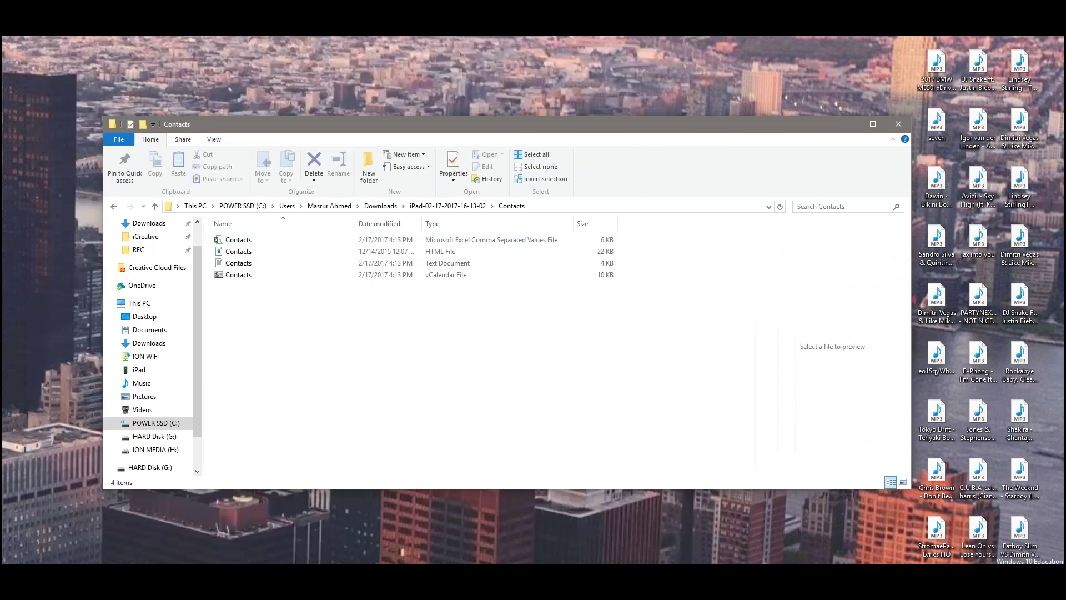
{"action": "left_click", "coordinate": [590, 276]}
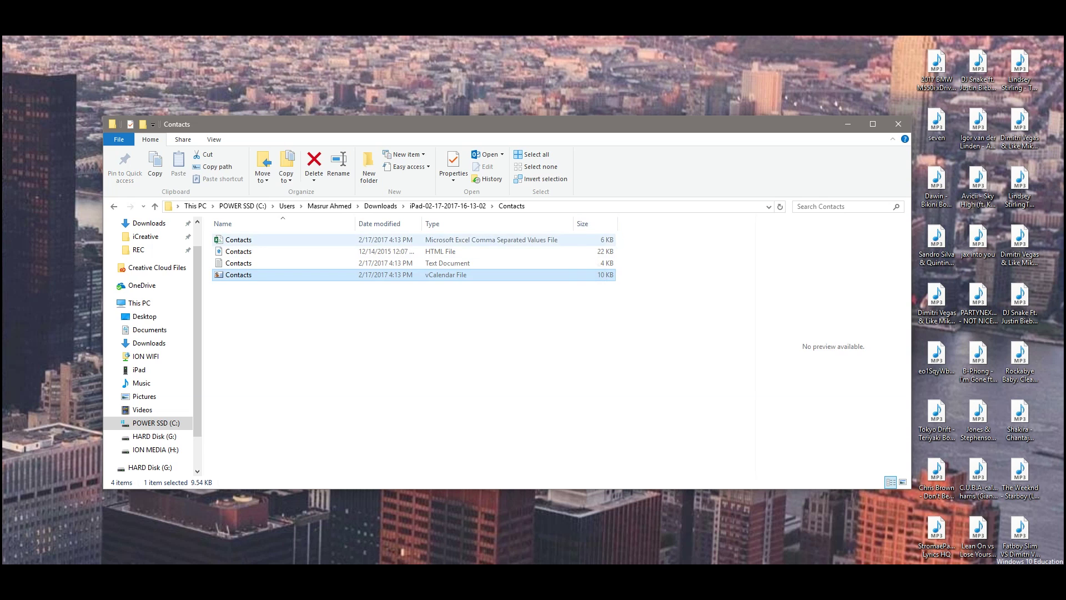
{"action": "left_click", "coordinate": [582, 240]}
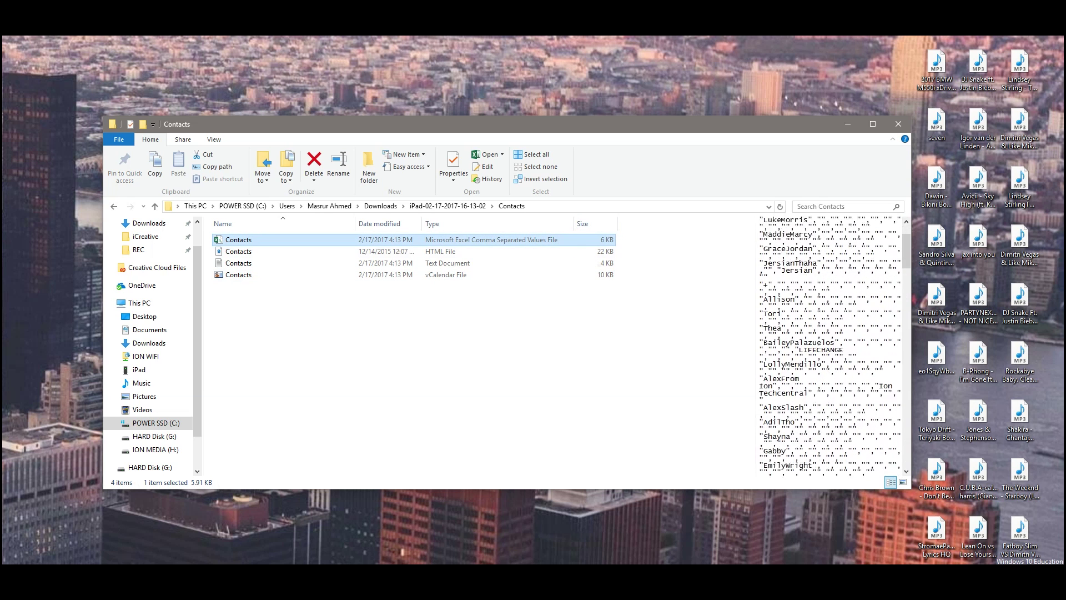
{"action": "left_click", "coordinate": [588, 242]}
{"action": "left_click", "coordinate": [580, 251]}
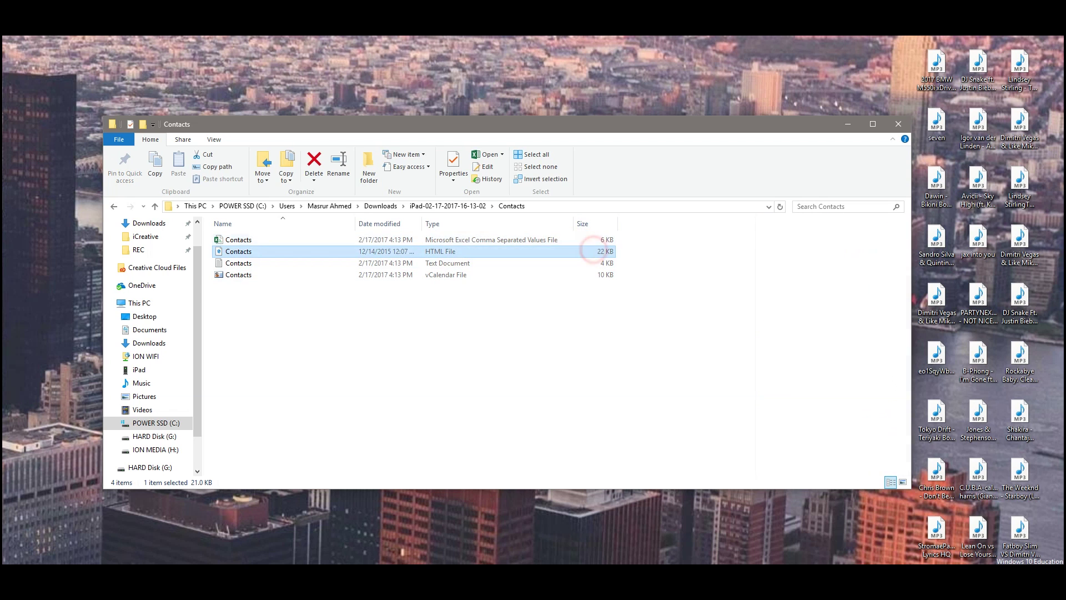
{"action": "left_click", "coordinate": [566, 263]}
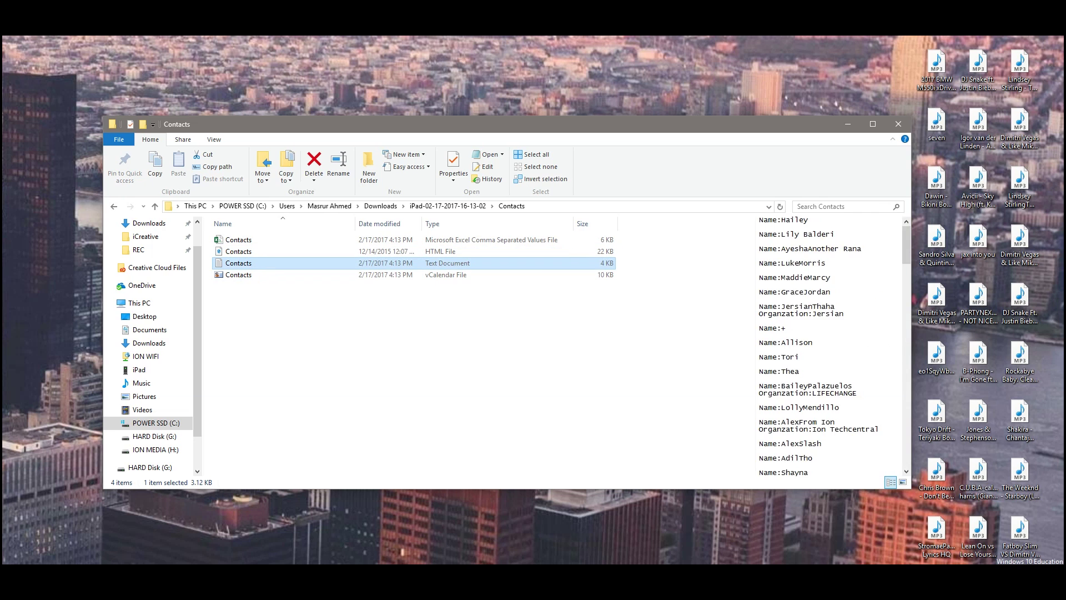
{"action": "scroll", "coordinate": [827, 344], "scroll_direction": "down", "scroll_amount": 5}
{"action": "left_click", "coordinate": [552, 274]}
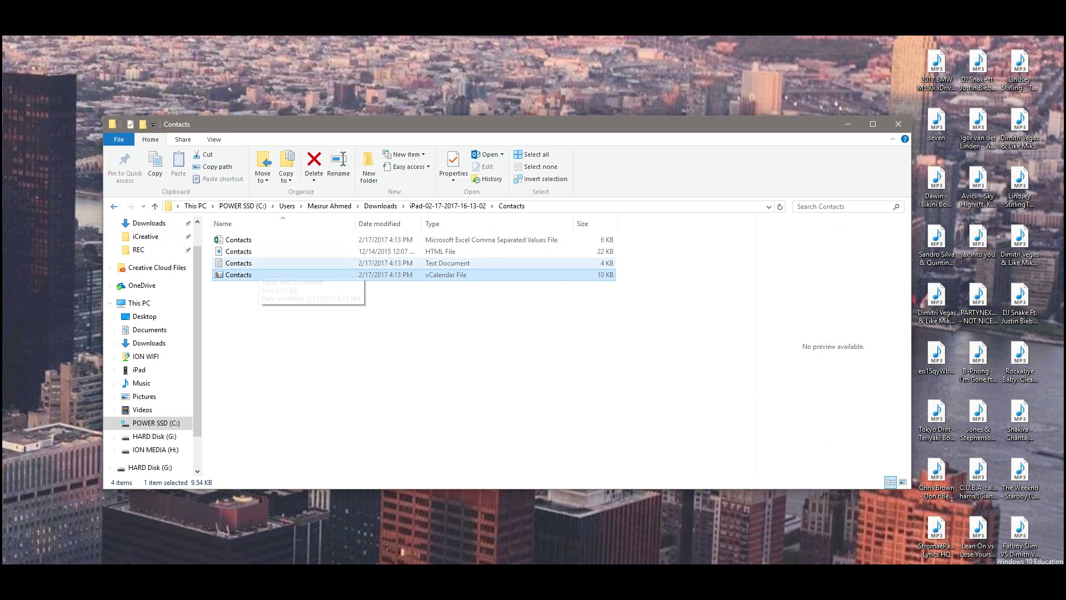
Step: Read the contacts text document in Notepad, close it, and return to the iPad folder
{"action": "double_click", "coordinate": [388, 263]}
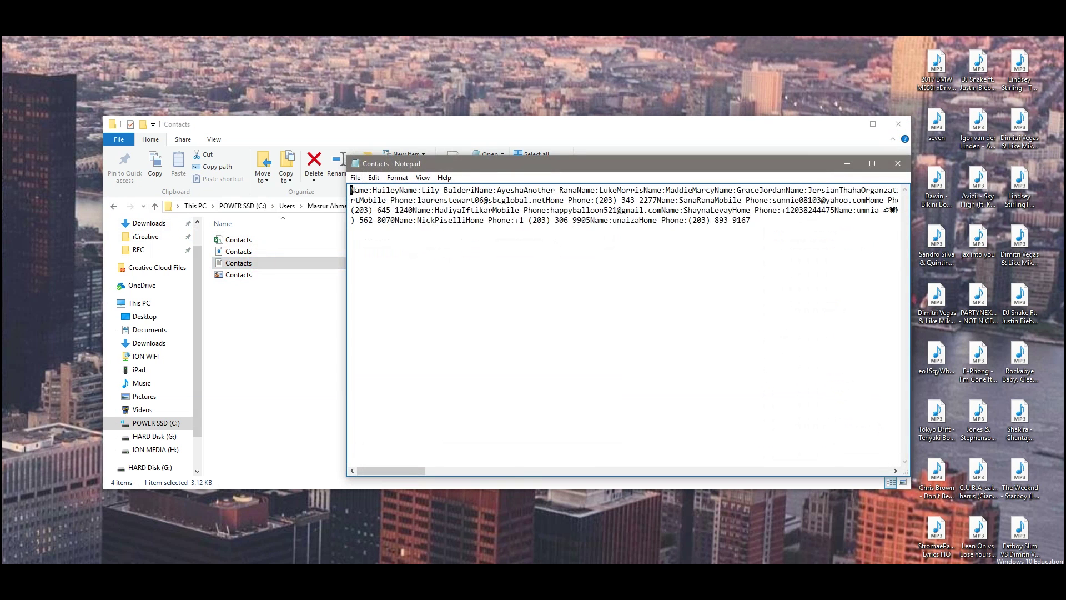
{"action": "left_click_drag", "start_coordinate": [391, 470], "coordinate": [844, 470]}
{"action": "left_click", "coordinate": [898, 163]}
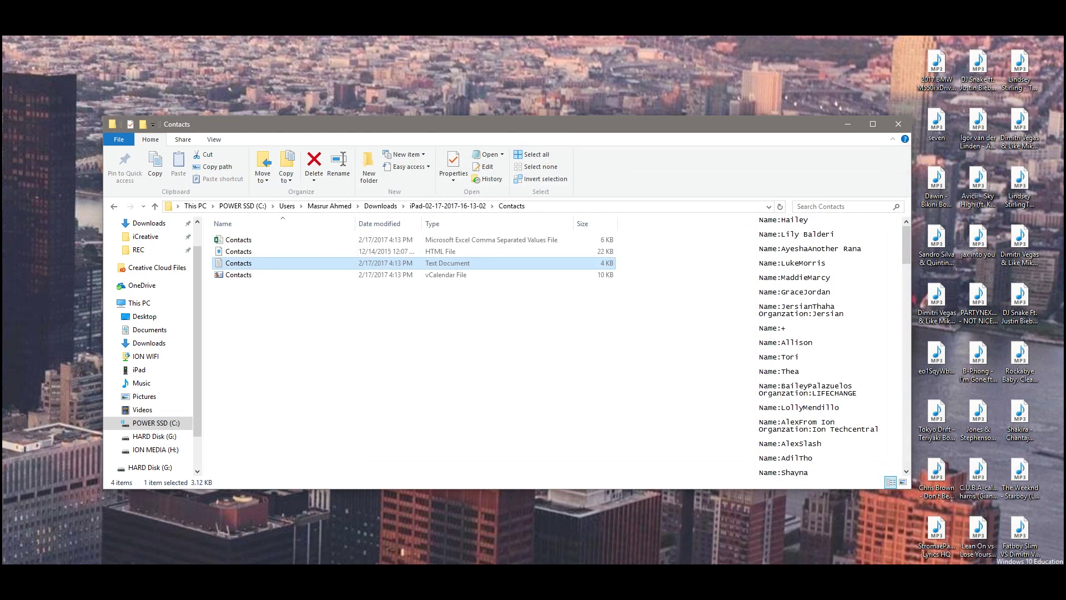
{"action": "left_click", "coordinate": [113, 206]}
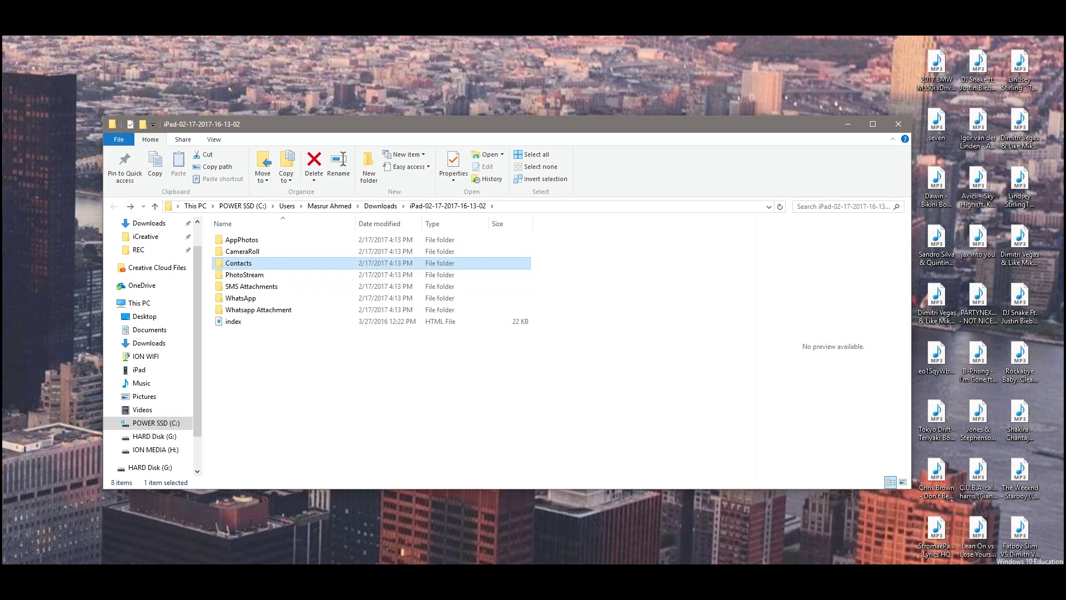
Step: Browse the recovered PhotoStream thumbnails
{"action": "key", "text": "alt+Right"}
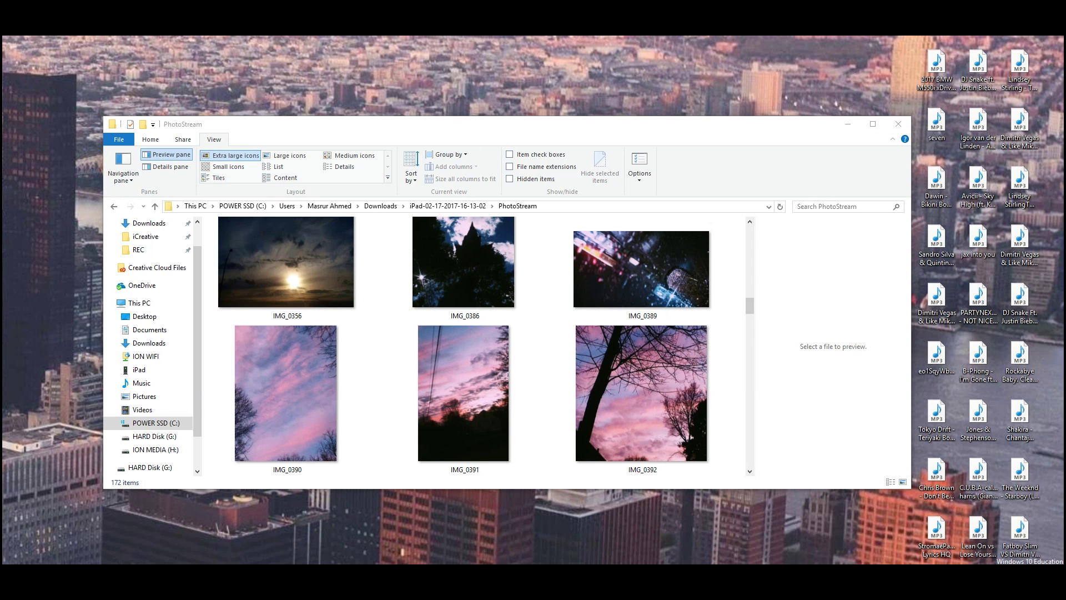
{"action": "scroll", "coordinate": [482, 344], "scroll_direction": "down", "scroll_amount": 2}
{"action": "scroll", "coordinate": [482, 344], "scroll_direction": "up", "scroll_amount": 1}
{"action": "scroll", "coordinate": [482, 344], "scroll_direction": "down", "scroll_amount": 1}
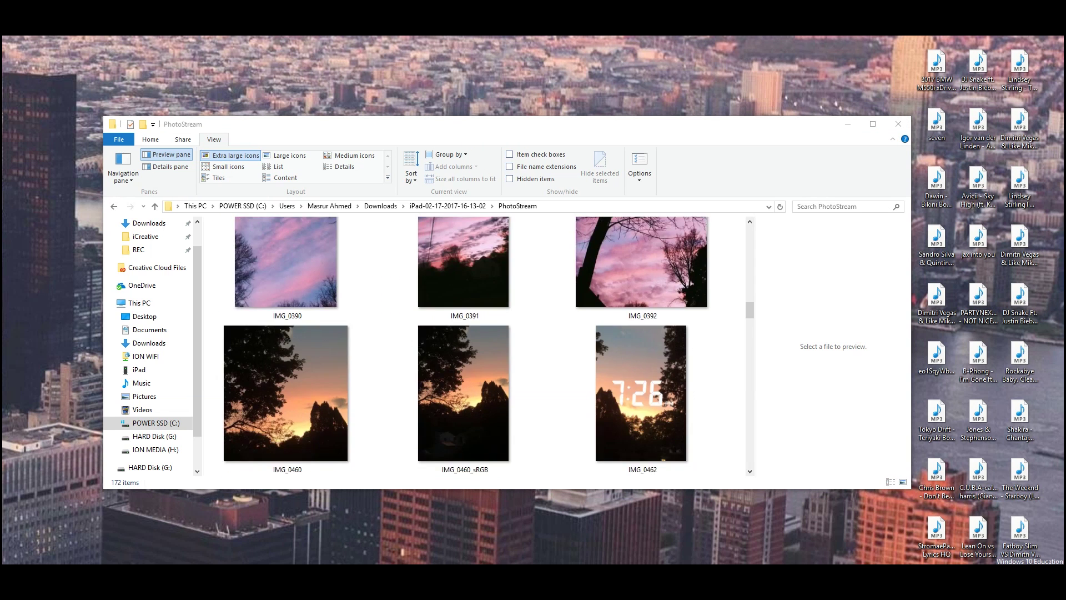
{"action": "scroll", "coordinate": [481, 344], "scroll_direction": "up", "scroll_amount": 3}
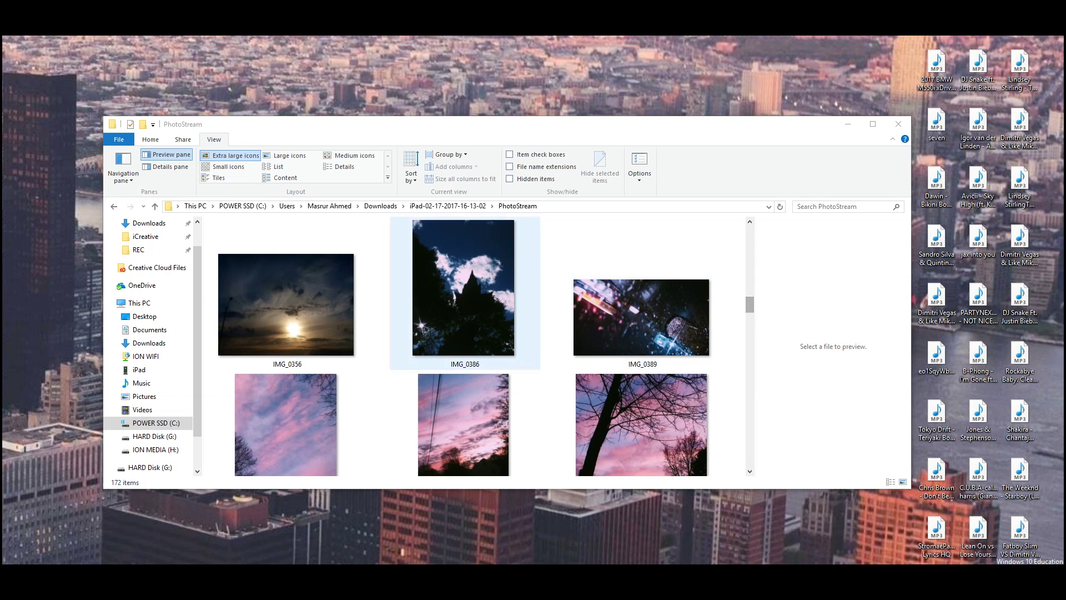
Step: Go back to the iPad folder and browse the CameraRoll photos
{"action": "left_click", "coordinate": [114, 206]}
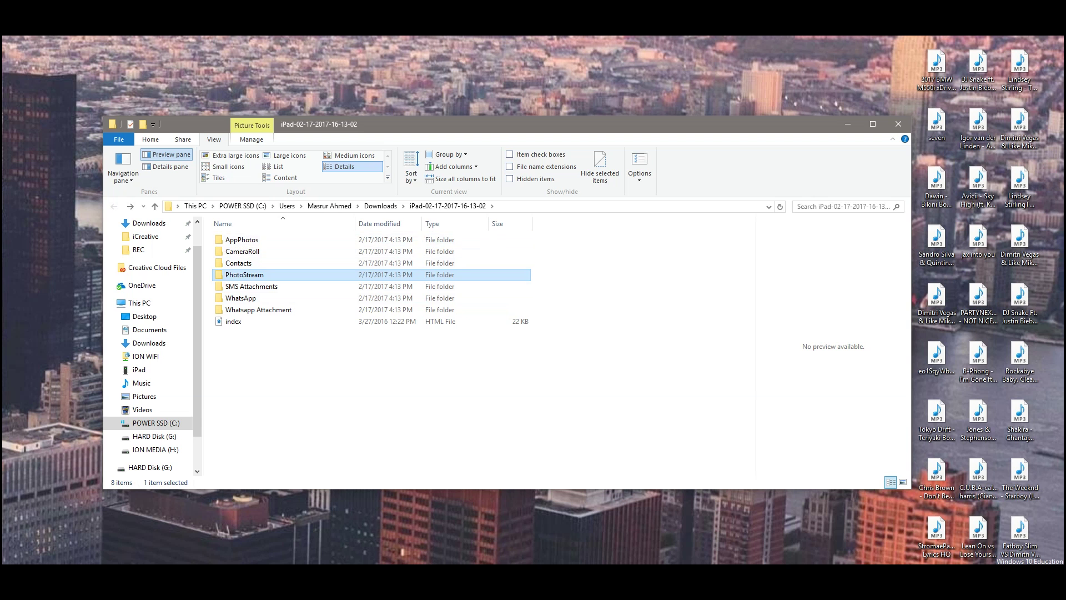
{"action": "double_click", "coordinate": [242, 251]}
{"action": "scroll", "coordinate": [642, 422], "scroll_direction": "down", "scroll_amount": 4}
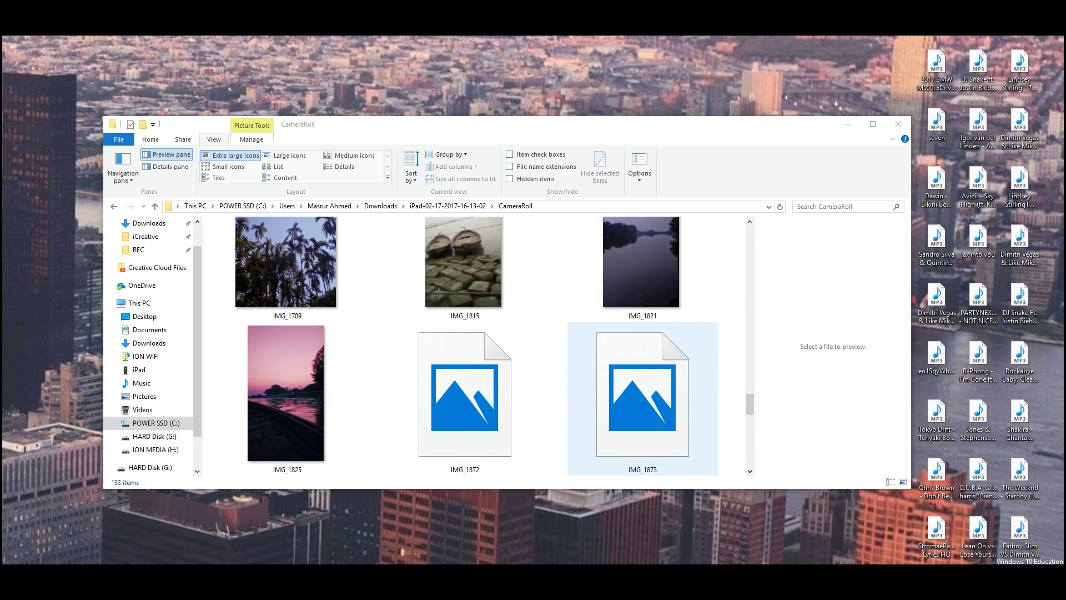
{"action": "scroll", "coordinate": [642, 422], "scroll_direction": "up", "scroll_amount": 4}
{"action": "scroll", "coordinate": [642, 422], "scroll_direction": "up", "scroll_amount": 3}
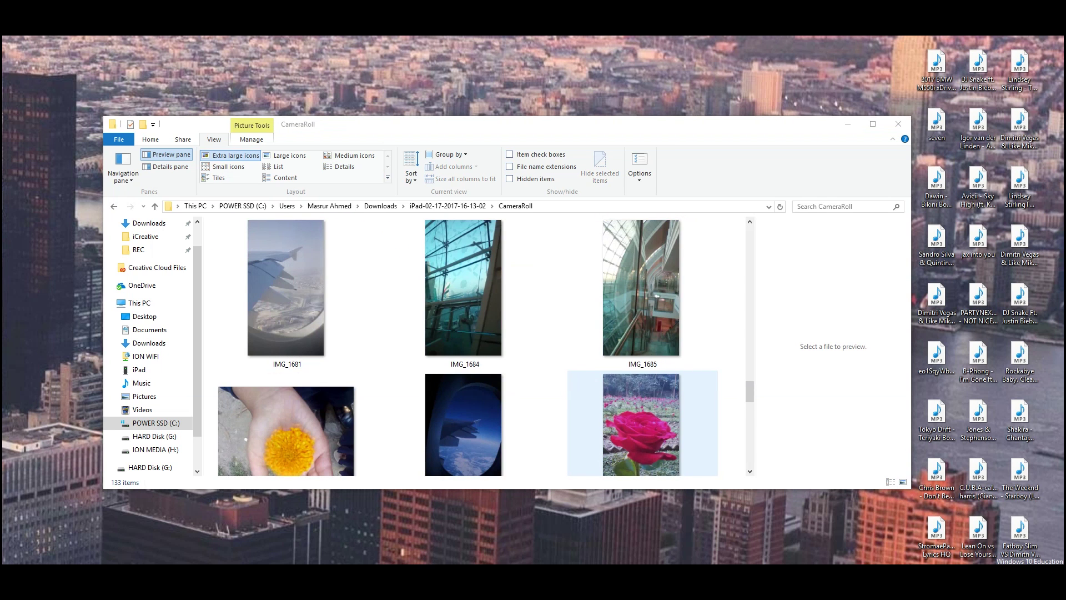
{"action": "scroll", "coordinate": [642, 422], "scroll_direction": "up", "scroll_amount": 3}
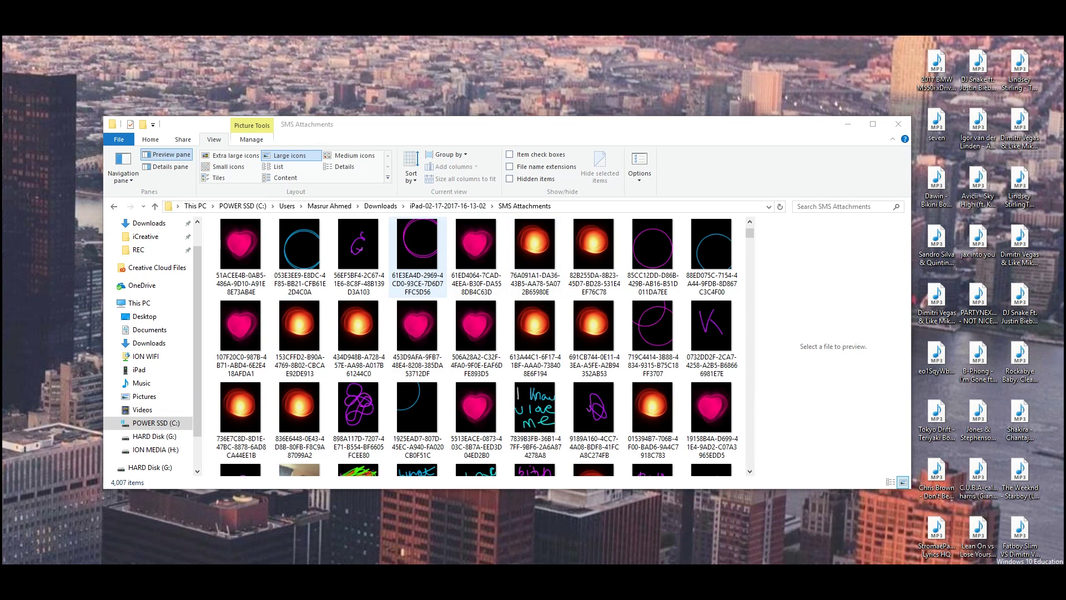
Step: View the pink ring SMS attachment image in Photos, close it, and minimise Explorer
{"action": "double_click", "coordinate": [417, 244]}
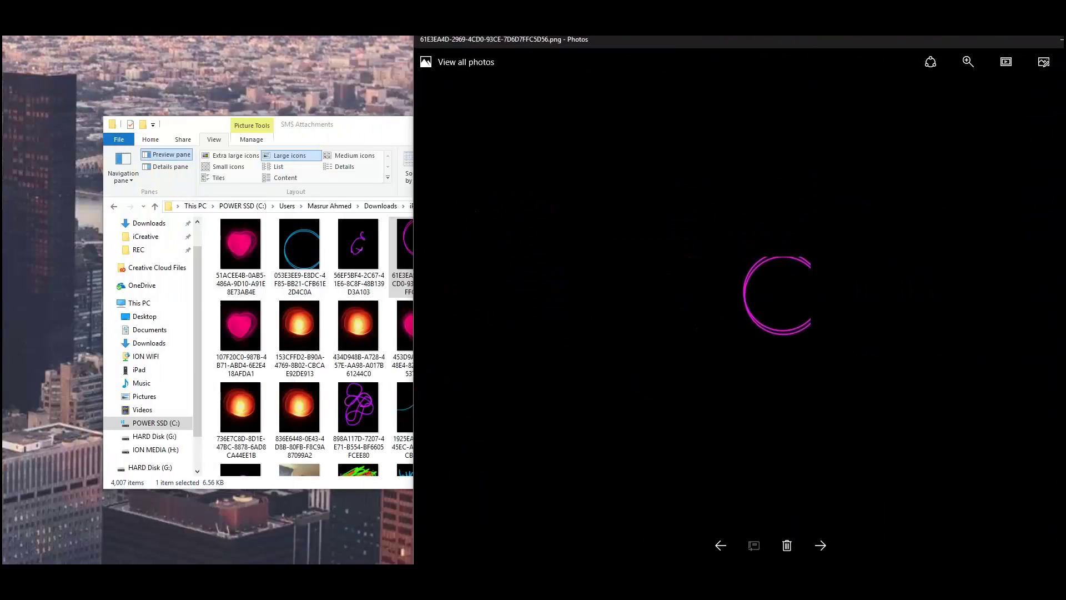
{"action": "left_click", "coordinate": [846, 74]}
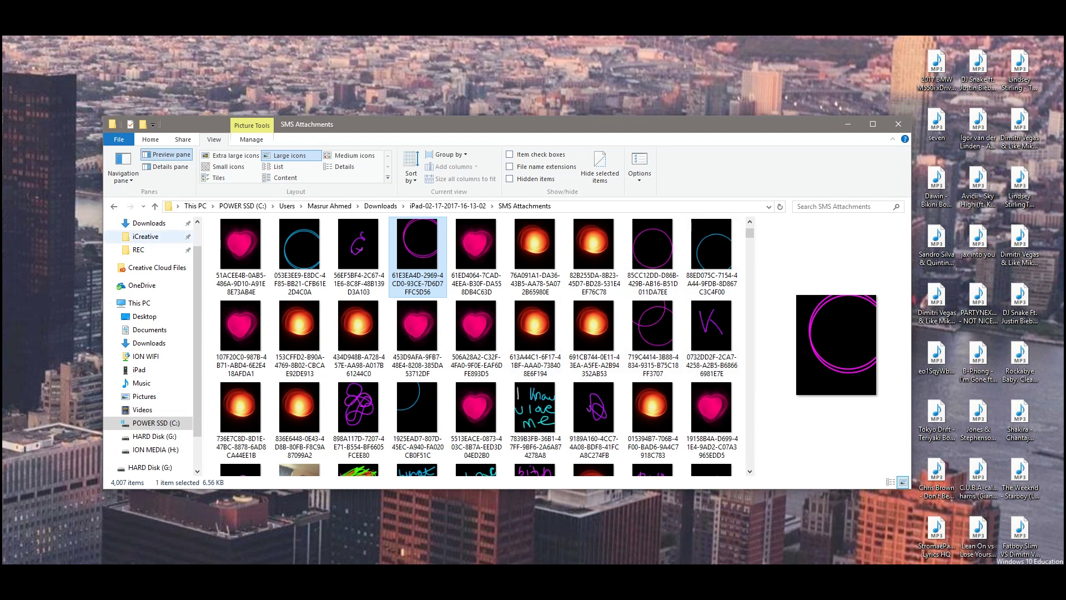
{"action": "left_click", "coordinate": [847, 124]}
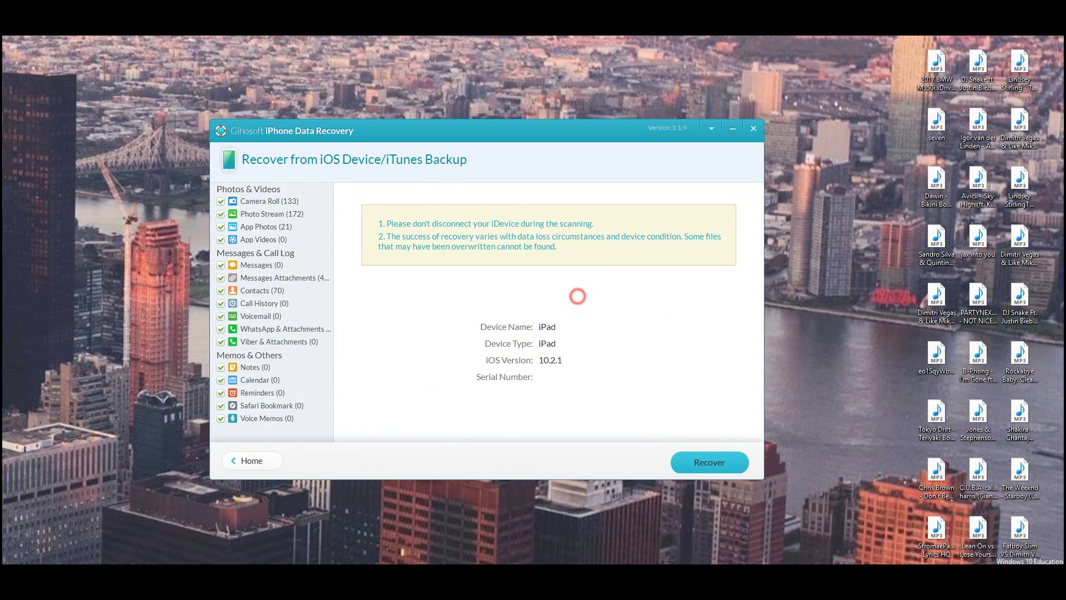